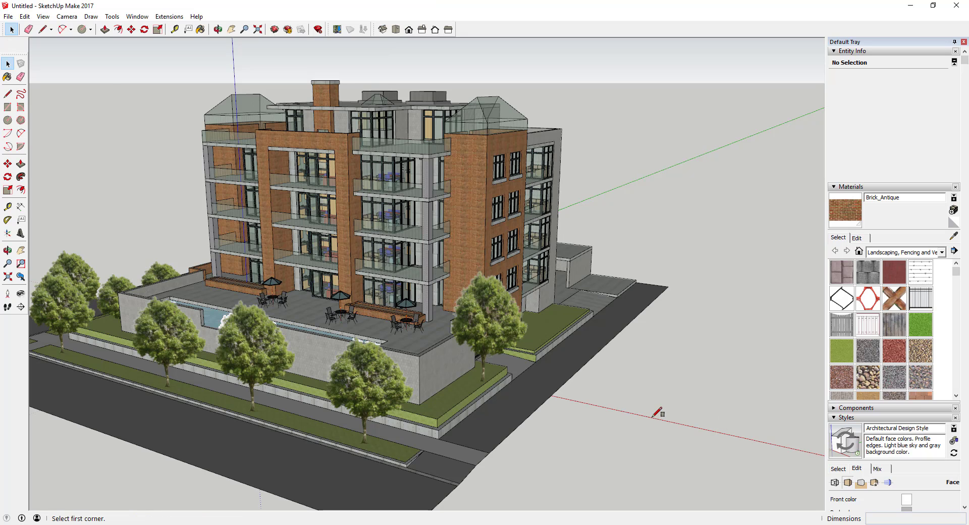
Step: Draw a rectangle on the ground beside the building
key("r")
left_click(653, 409)
left_click(709, 398)
Step: Select the new face and orbit above and below it to inspect both sides
key("space")
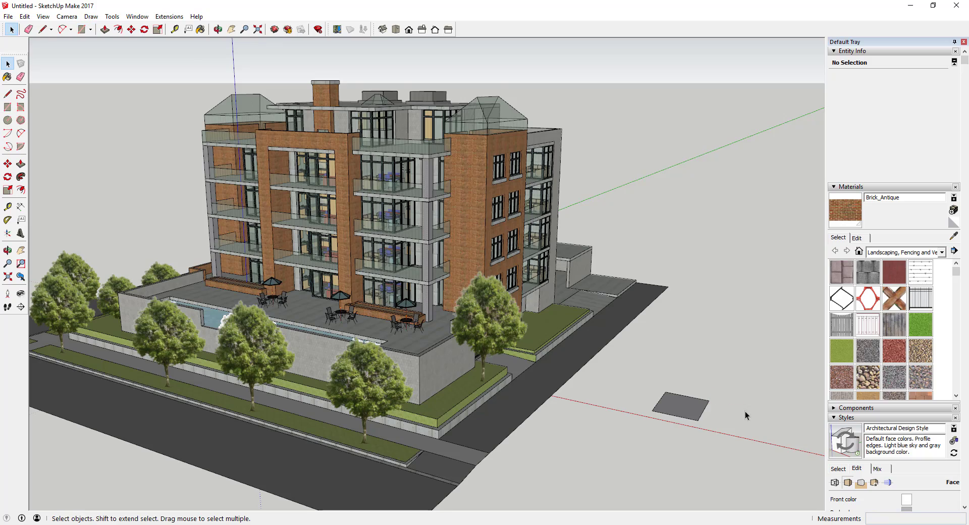
scroll(716, 411, "up", 8)
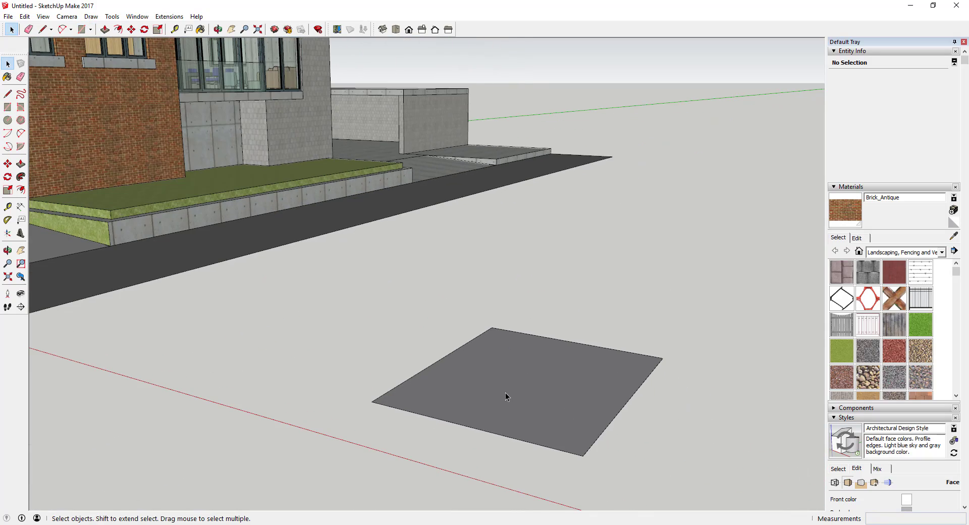
left_click(505, 392)
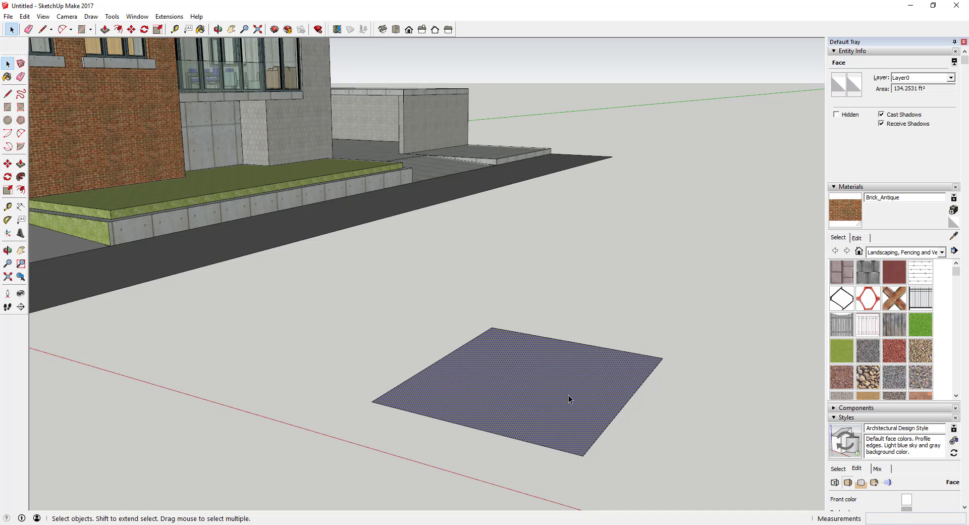
left_click(716, 428)
middle_click_drag(715, 429, 554, 397)
left_click(555, 398)
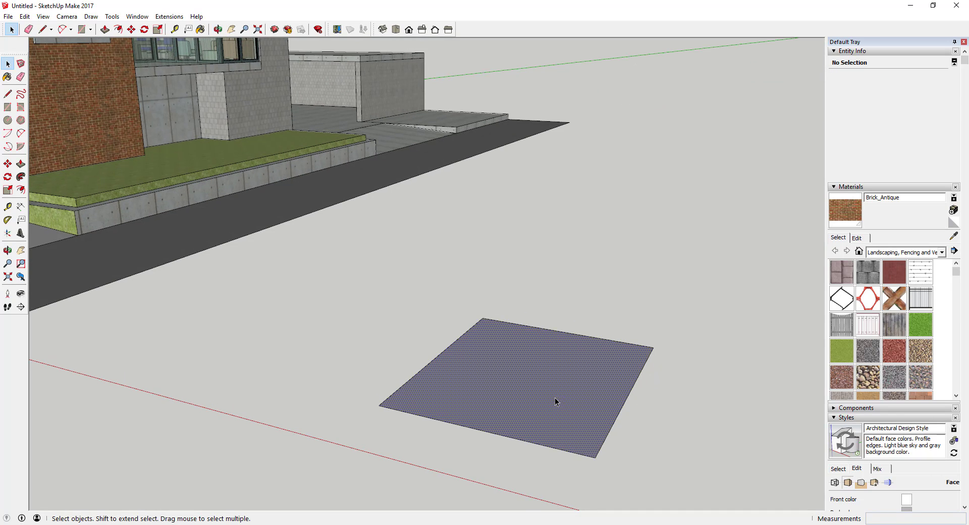
middle_click_drag(665, 407, 531, 281)
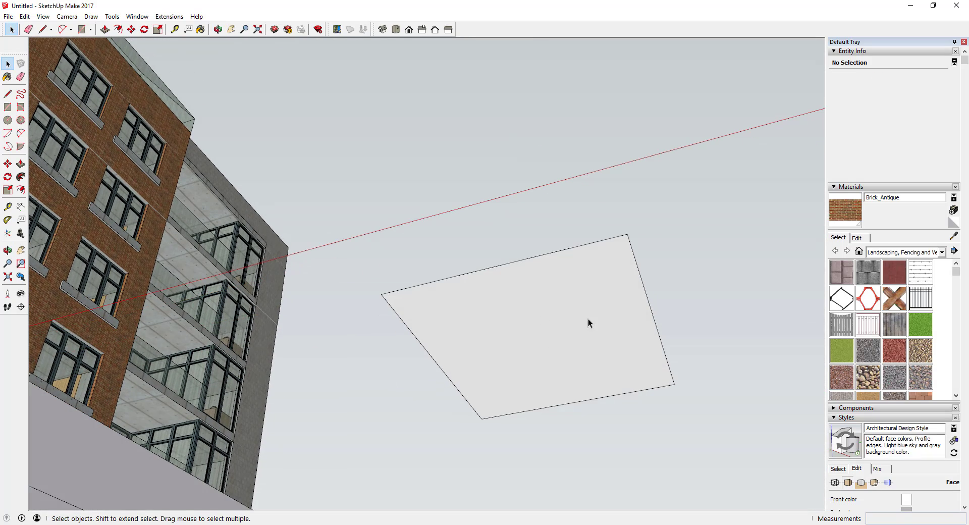
middle_click_drag(563, 289, 534, 344)
Step: Reverse the rectangle face so its front side points up
right_click(534, 343)
left_click(587, 222)
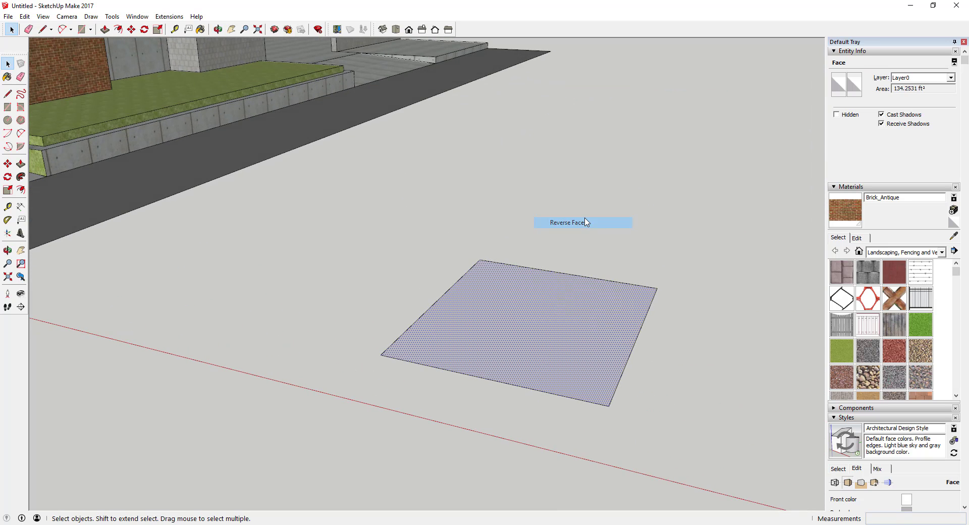
left_click(683, 253)
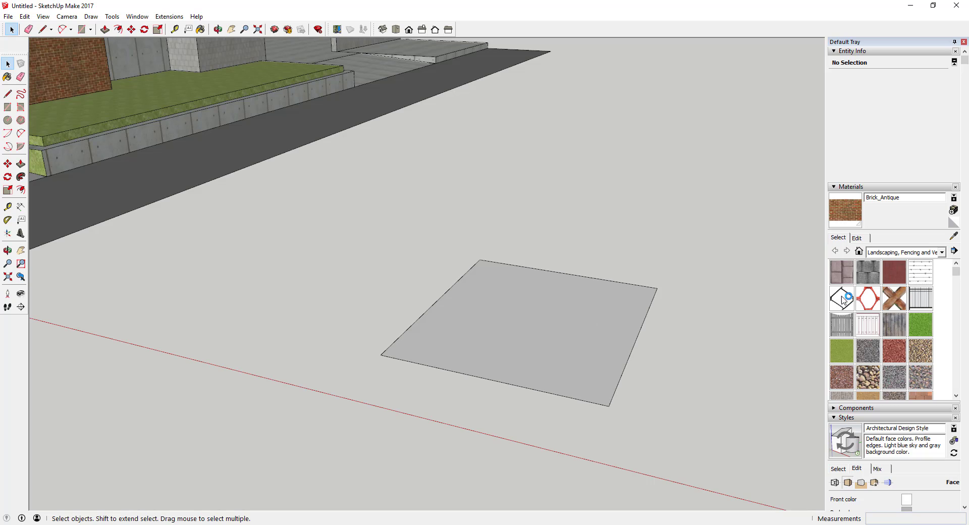
Step: Paint the top Asphalt Stamped Brick and the underside Concrete Stamped Ashlar
left_click(841, 271)
left_click(605, 312)
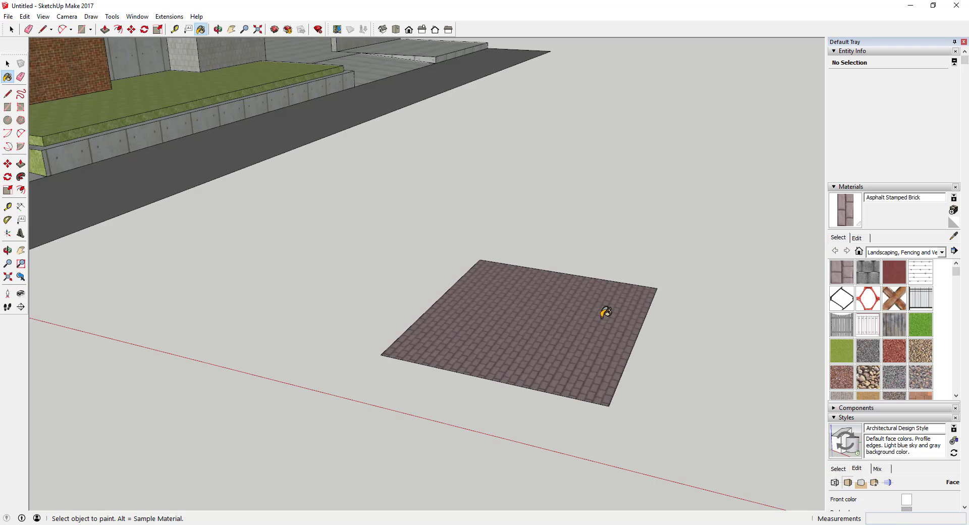
mouse_move(538, 342)
middle_mouse_down()
mouse_move(579, 188)
mouse_move(824, 244)
middle_mouse_up()
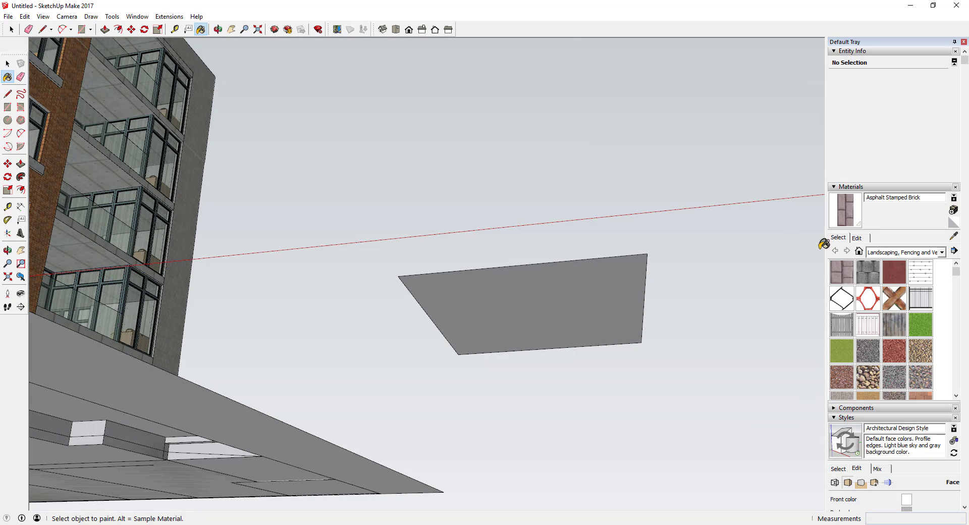
left_click(894, 273)
left_click(595, 286)
middle_click_drag(646, 212, 622, 485)
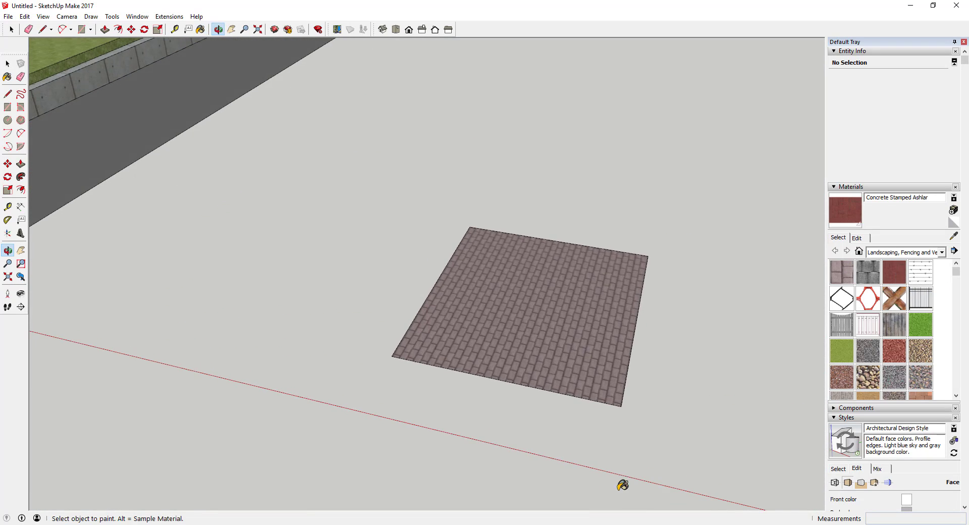
key("space")
left_click(561, 330)
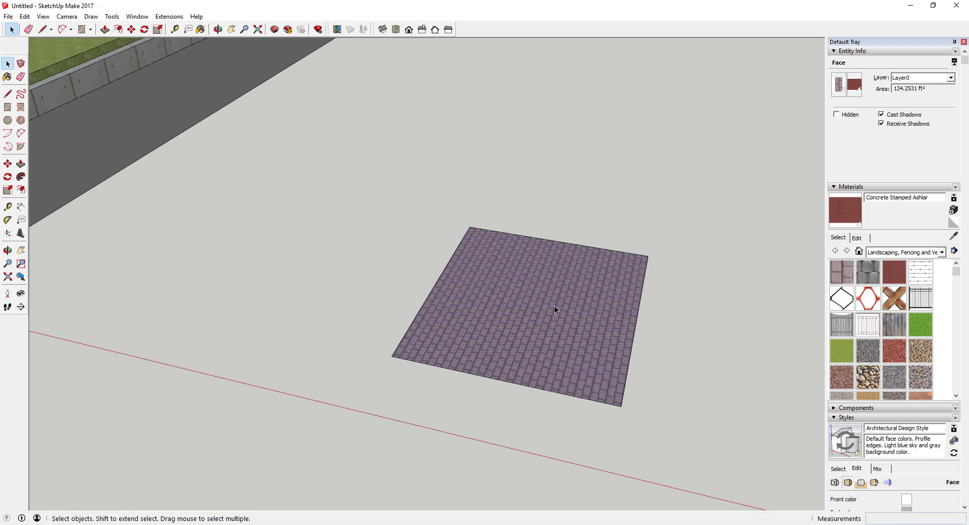
Step: Paint both the underside and top of the rectangle with the Default material
scroll(546, 311, "up", 2)
scroll(565, 280, "down", 3)
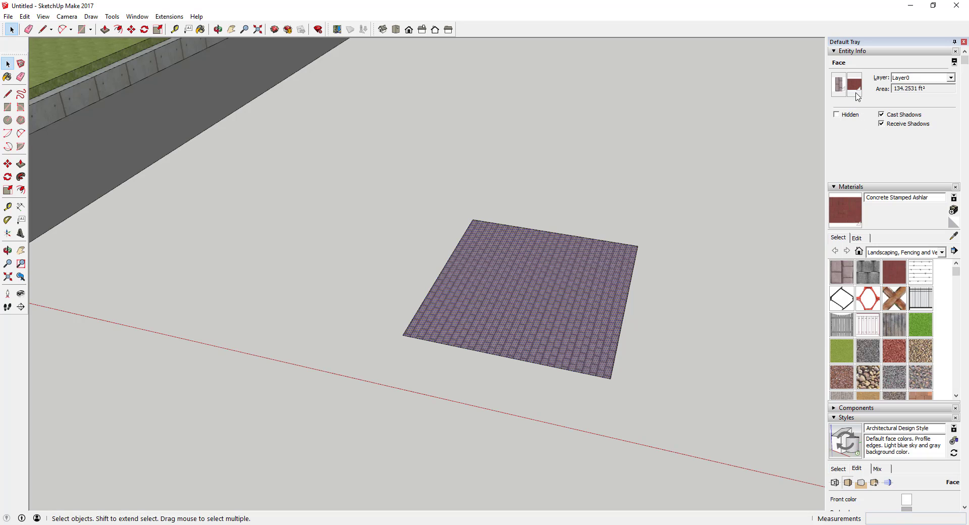
left_click(953, 223)
middle_click_drag(676, 274, 523, 266)
left_click(524, 266)
middle_click_drag(568, 208, 565, 393)
middle_click_drag(465, 244, 558, 426)
left_click(500, 343)
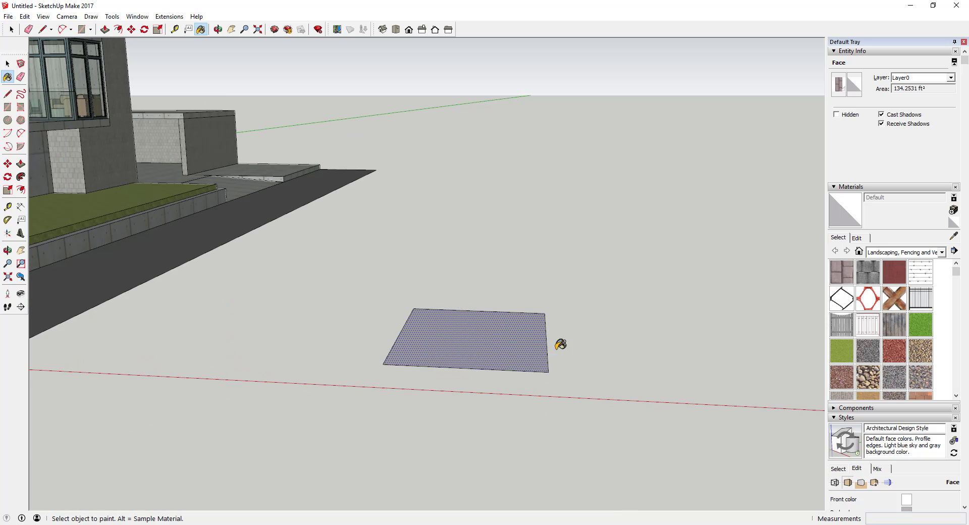
Step: Collapse the Materials panel to reveal the Styles face settings
key("space")
mouse_move(519, 268)
middle_mouse_down()
mouse_move(508, 372)
mouse_move(526, 397)
middle_mouse_up()
scroll(521, 342, "up", 2)
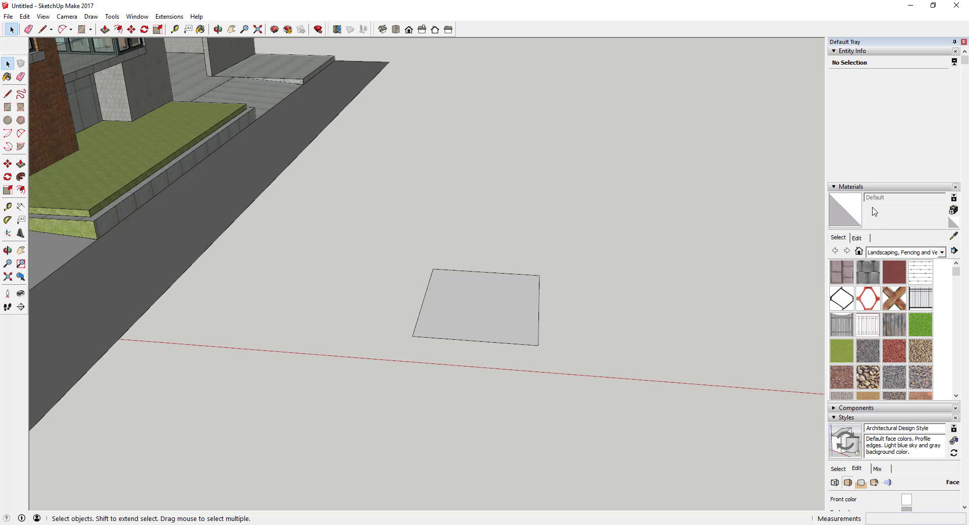
left_click(837, 186)
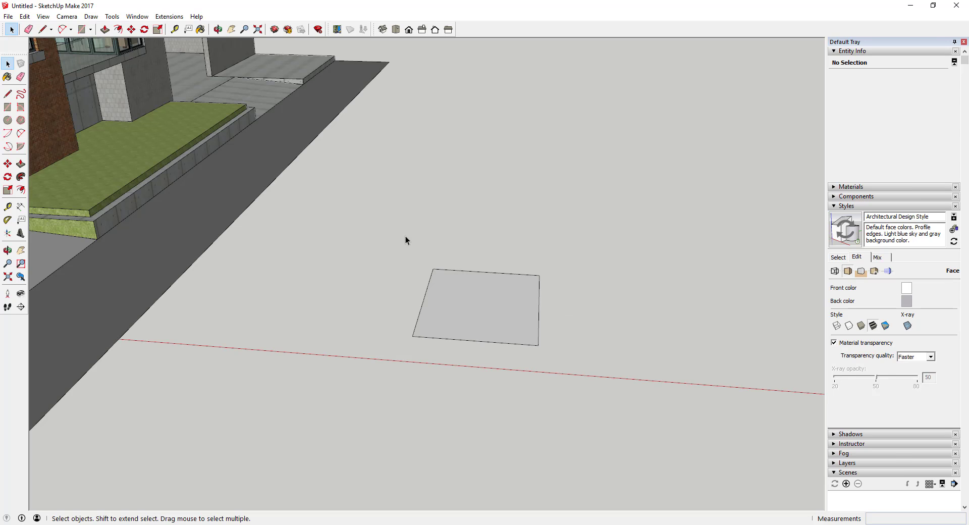
Step: Orbit the view to frame the whole apartment building, showing more of its right side
left_click_drag(399, 228, 606, 391)
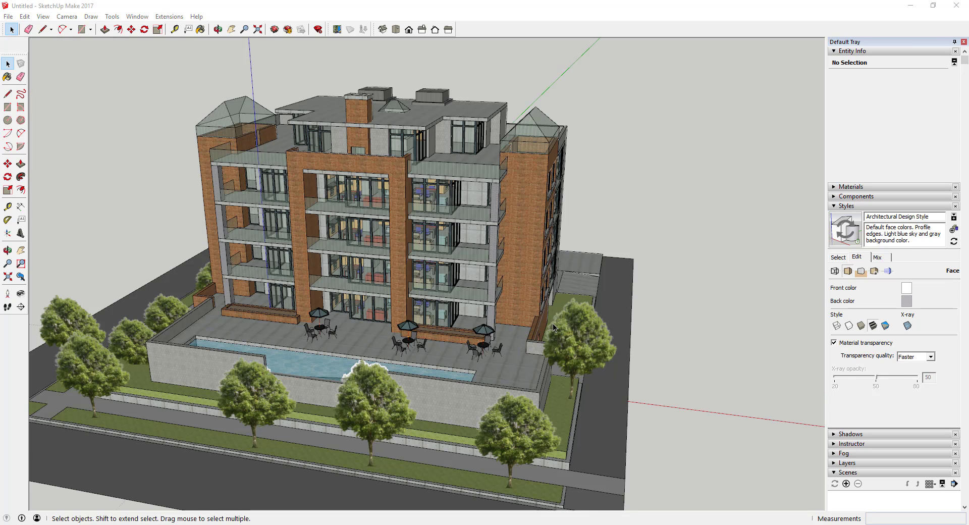
middle_click_drag(552, 325, 730, 299)
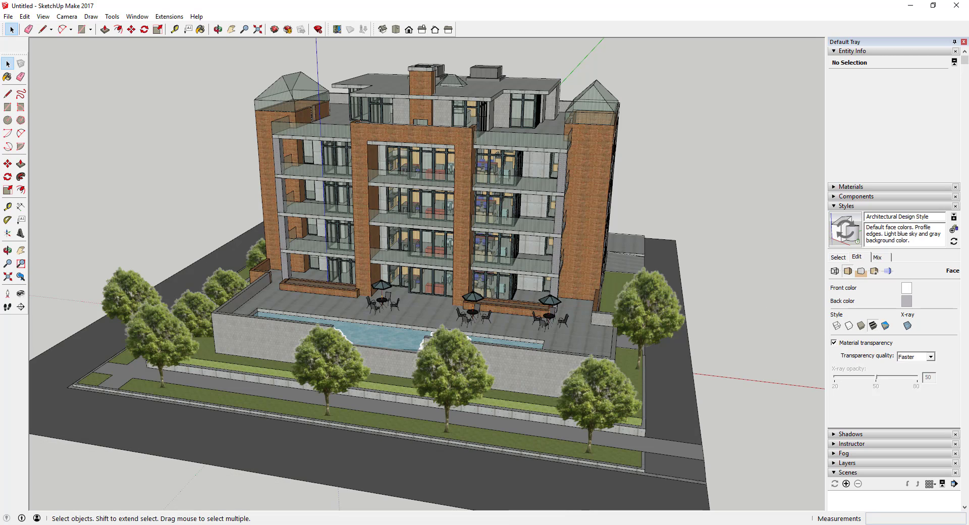
middle_click_drag(584, 249, 555, 231)
key("space")
scroll(560, 235, "down", 4)
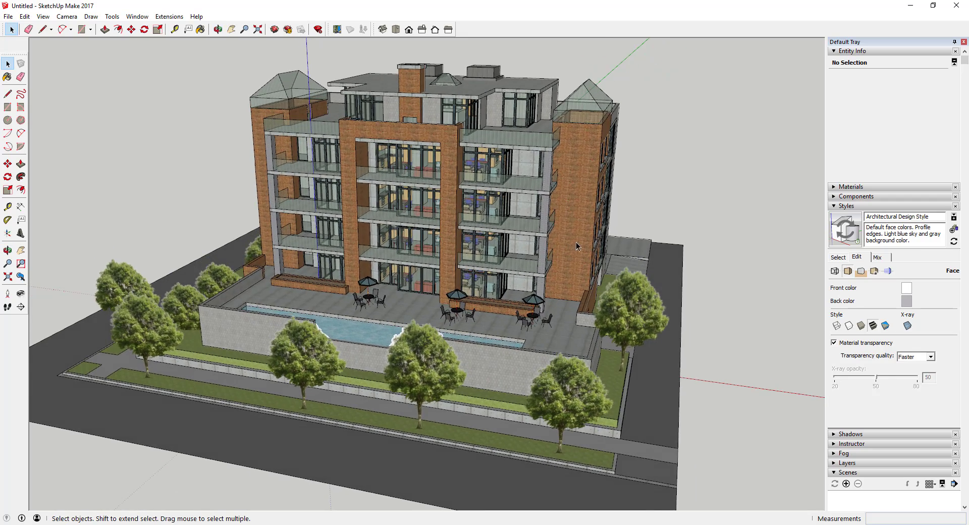
scroll(508, 143, "up", 4)
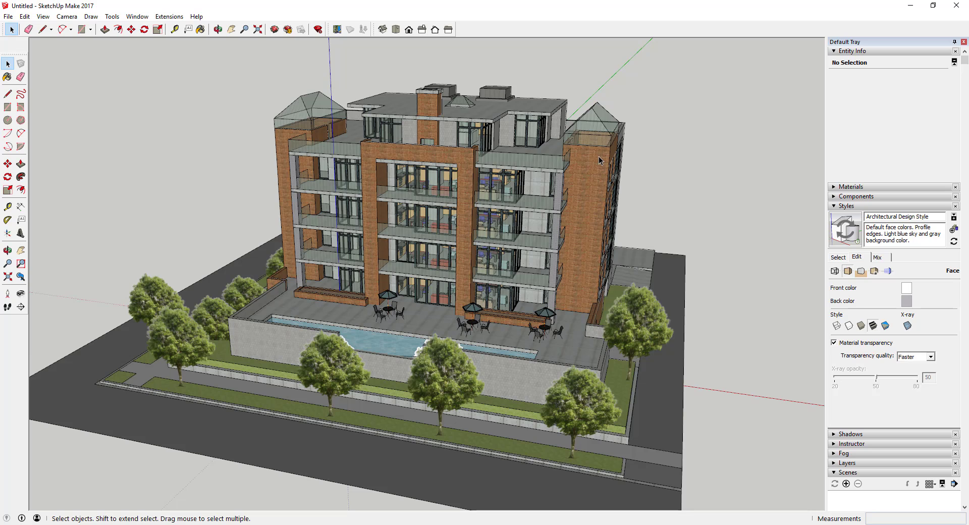
middle_click_drag(568, 167, 464, 177)
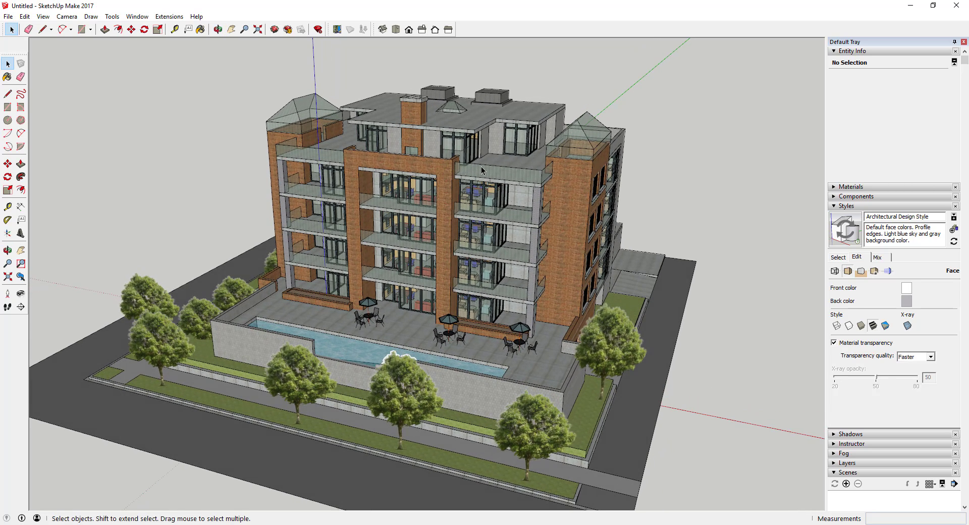
left_click(571, 177)
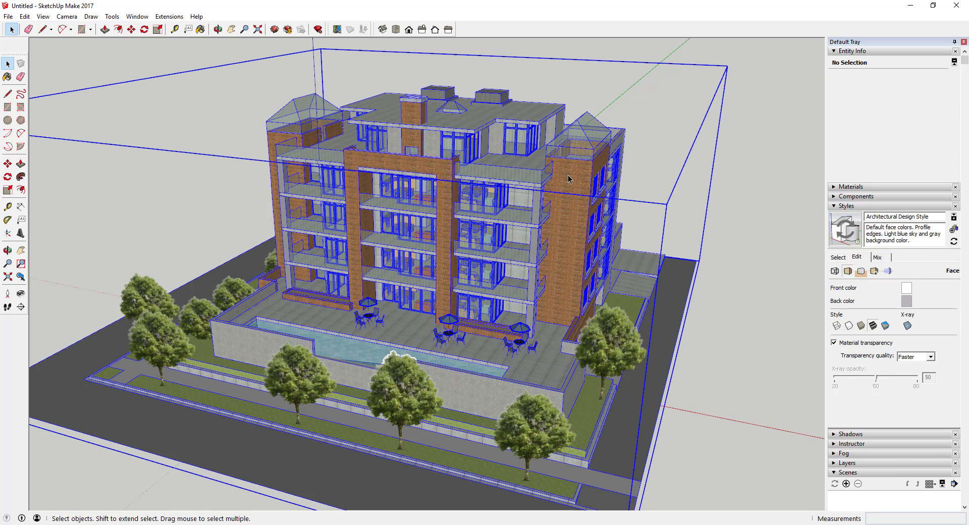
double_click(576, 177)
left_click(577, 177)
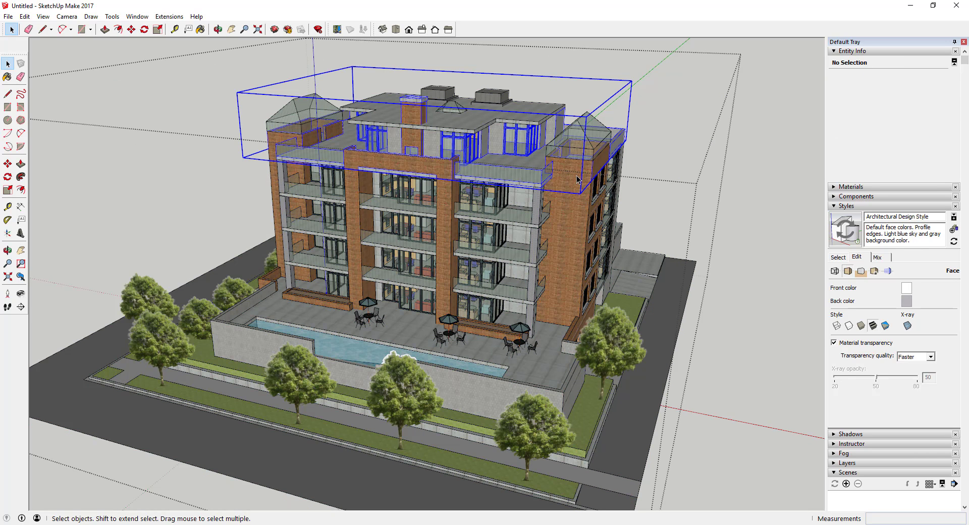
double_click(577, 176)
left_click(576, 175)
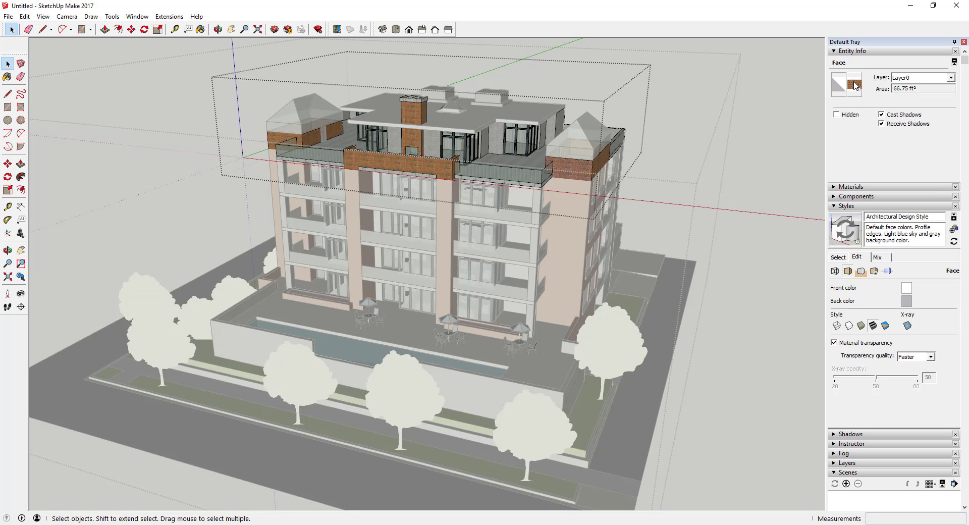
left_click(733, 133)
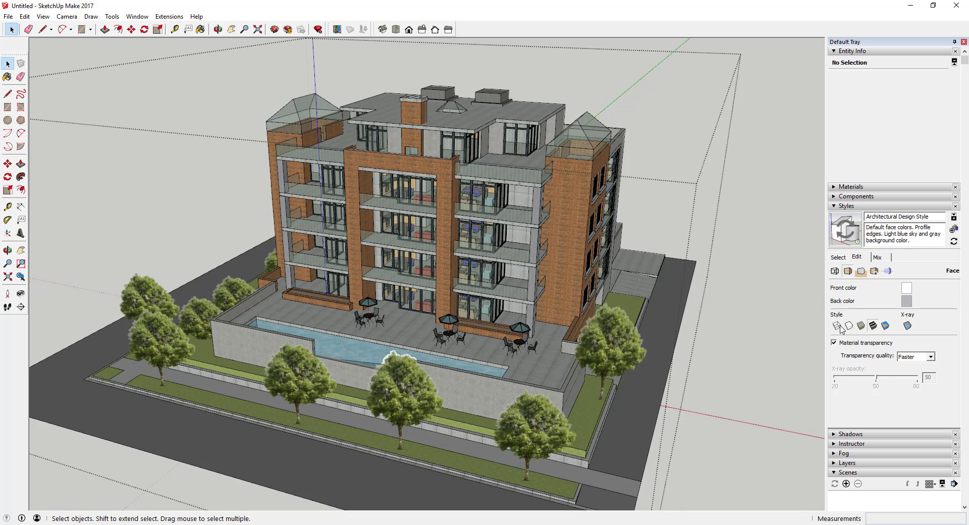
left_click(834, 51)
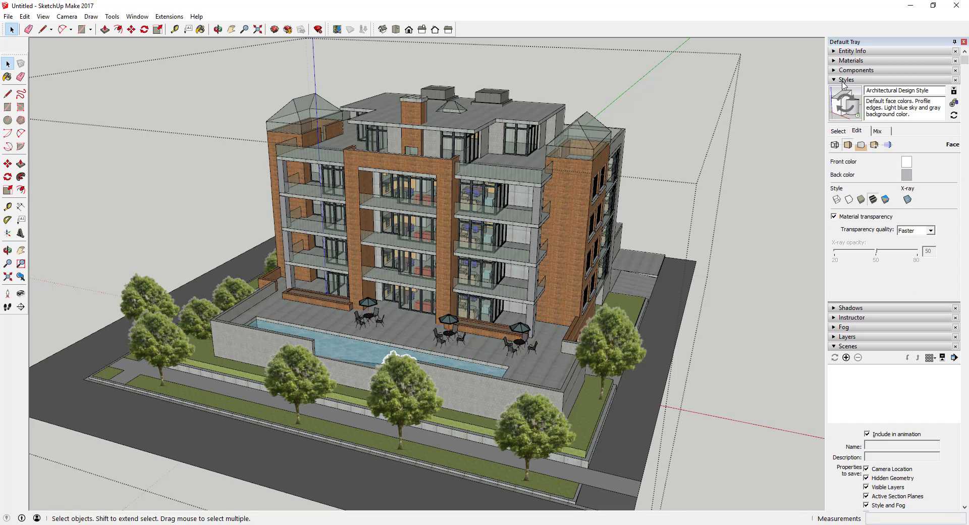
left_click(148, 18)
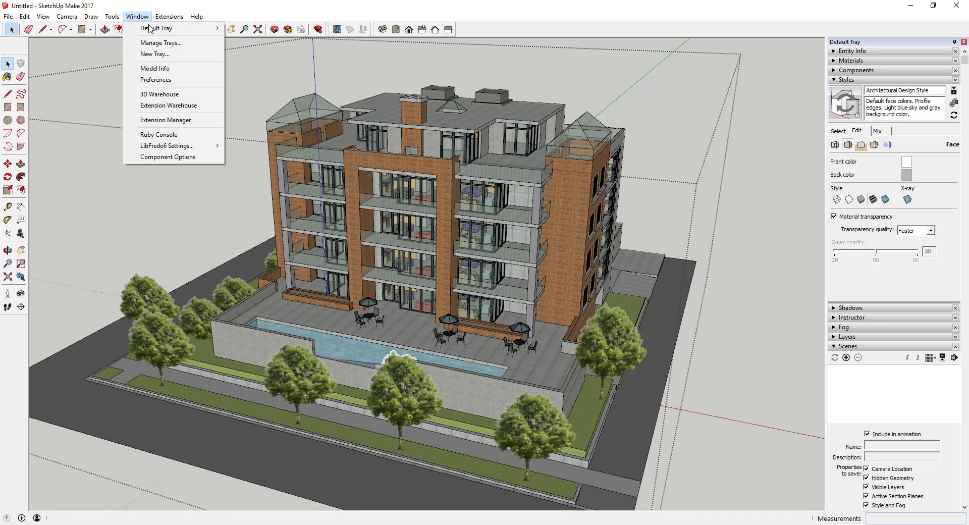
mouse_move(149, 28)
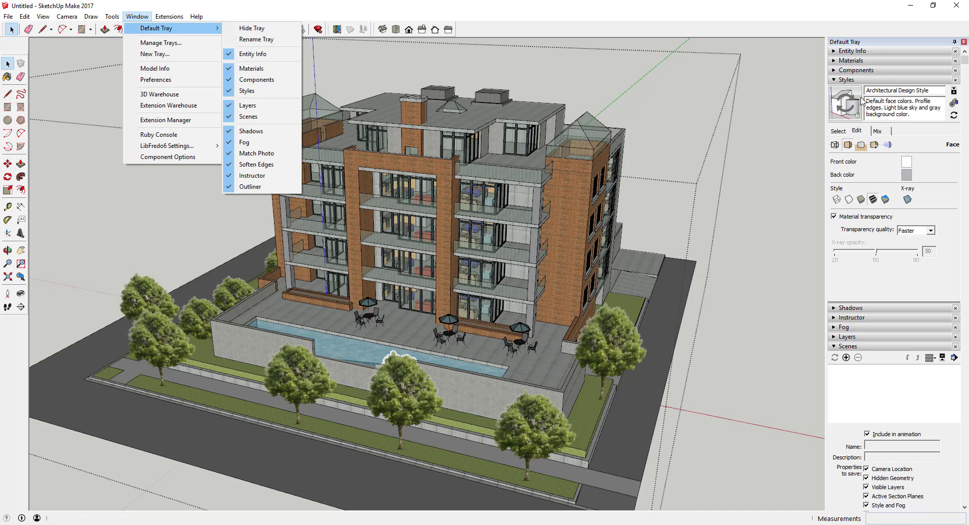
left_click(832, 81)
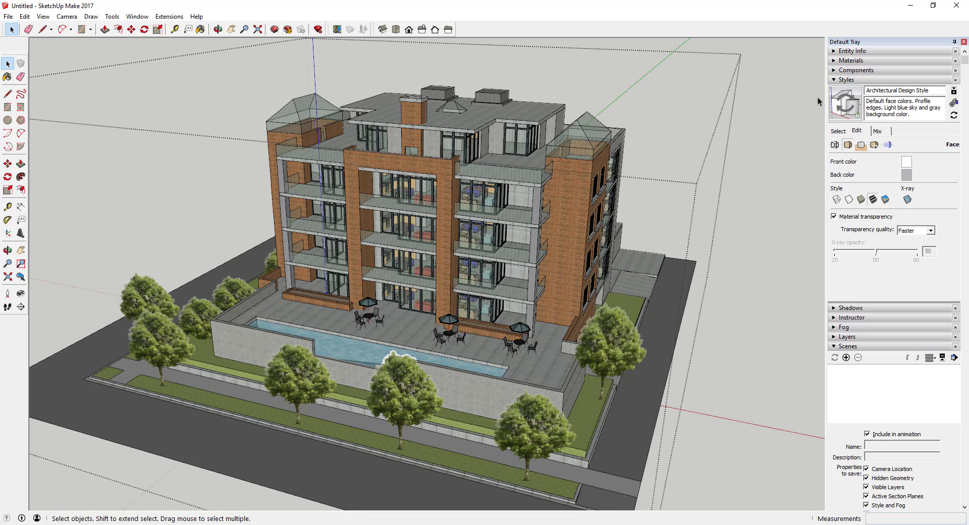
left_click(841, 132)
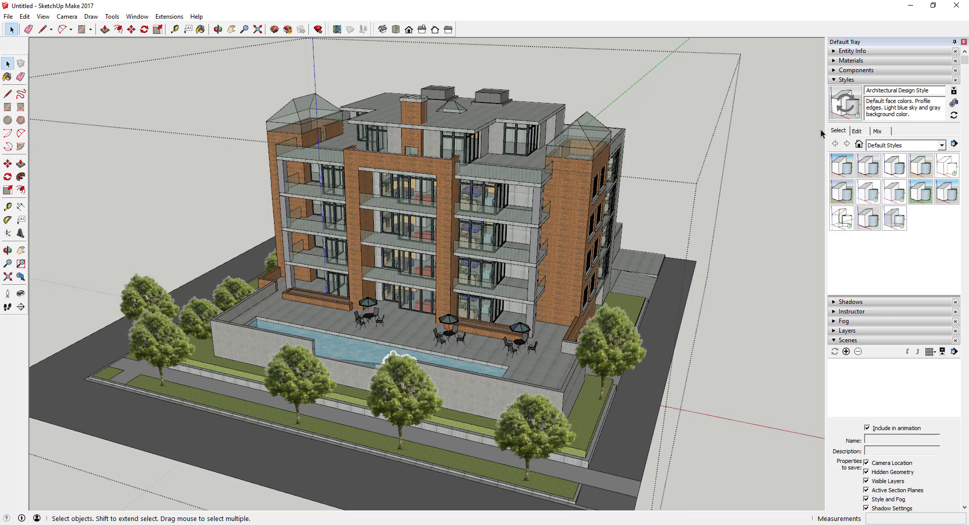
left_click(858, 132)
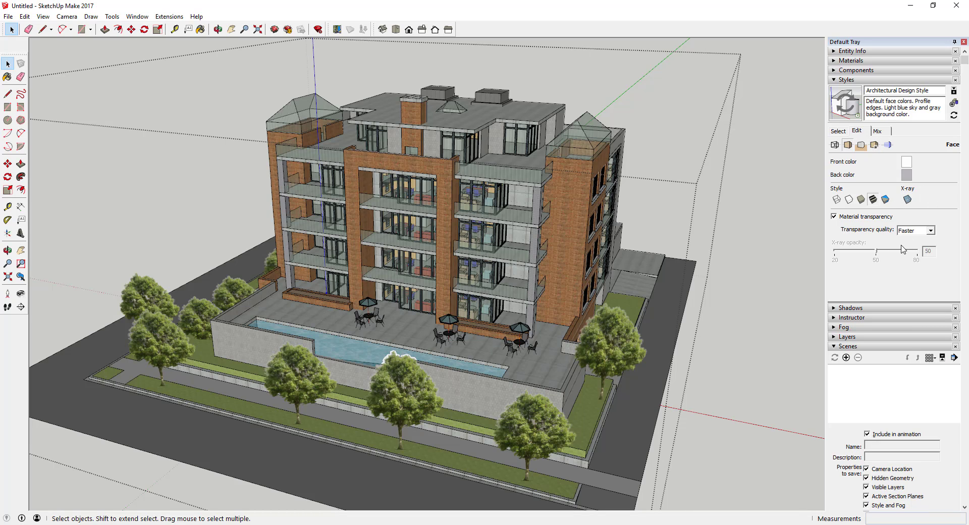
left_click(835, 145)
left_click(861, 145)
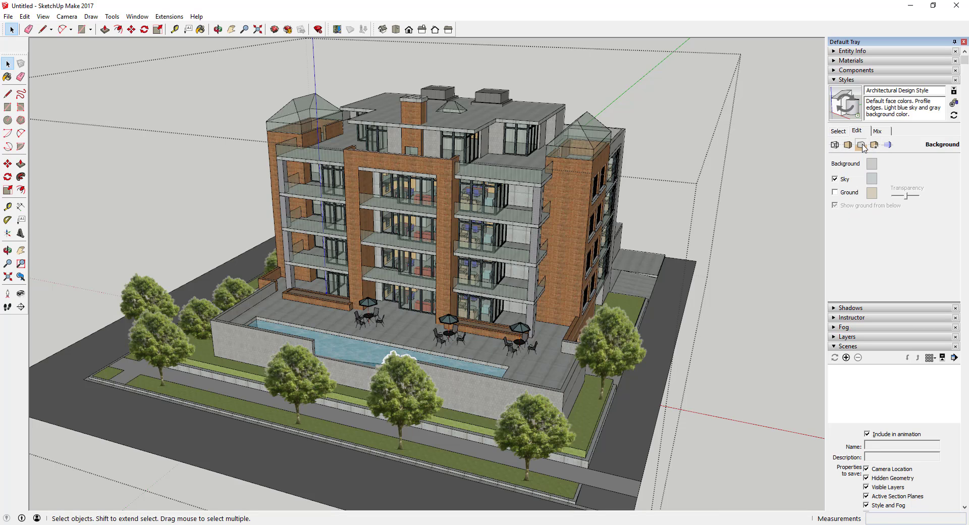
left_click(850, 146)
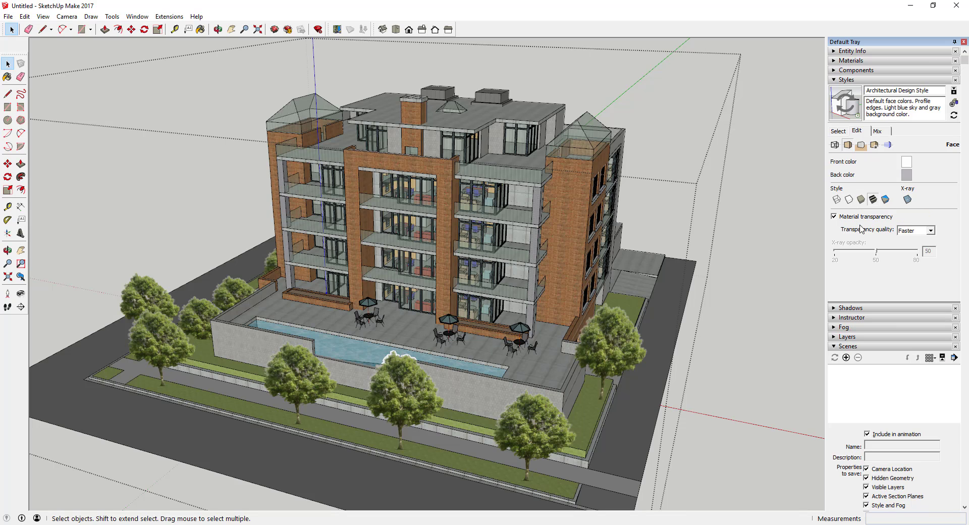
Step: Set the face style to Monochrome and orbit in toward the building's upper floors
left_click(886, 200)
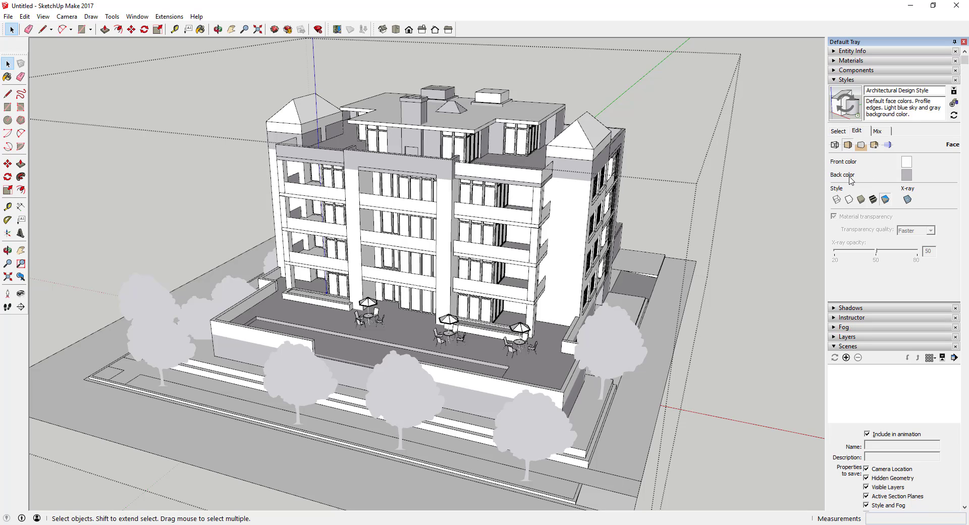
scroll(499, 129, "up", 3)
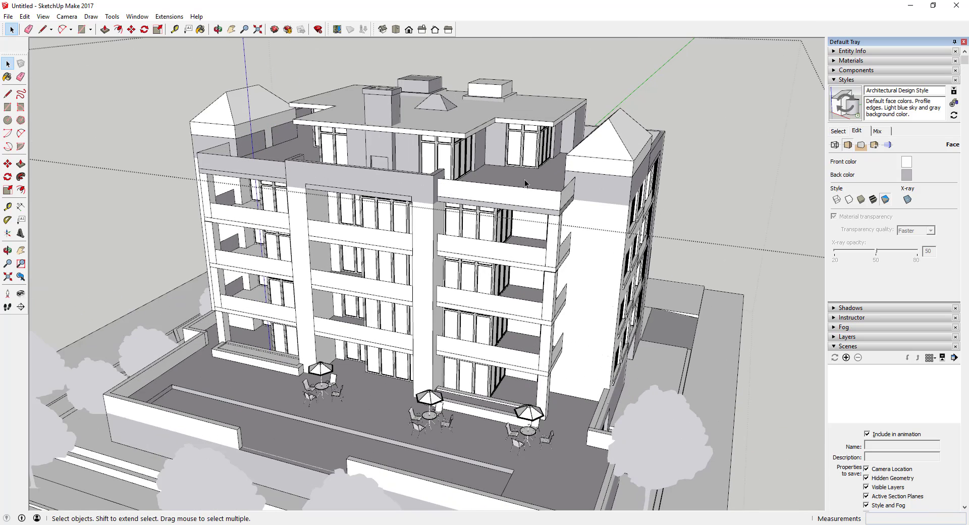
middle_click_drag(524, 179, 525, 175)
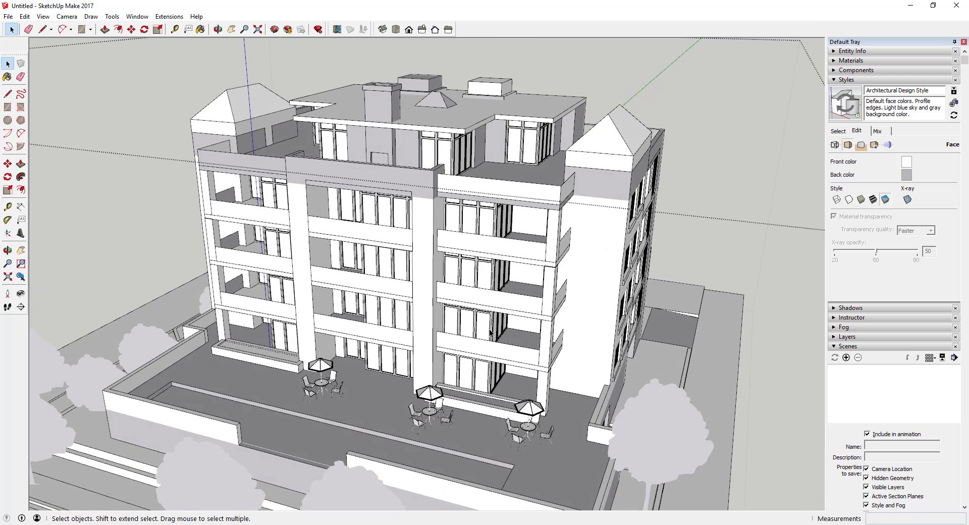
Step: Open the building group and select the roof parapet faces and overhang strip
left_click(423, 181)
double_click(428, 181)
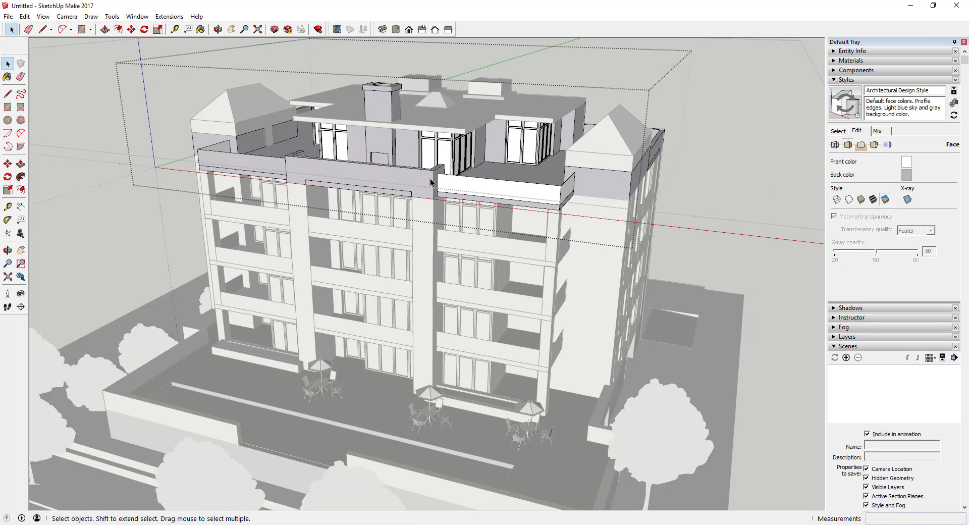
left_click(430, 182)
scroll(440, 177, "up", 2)
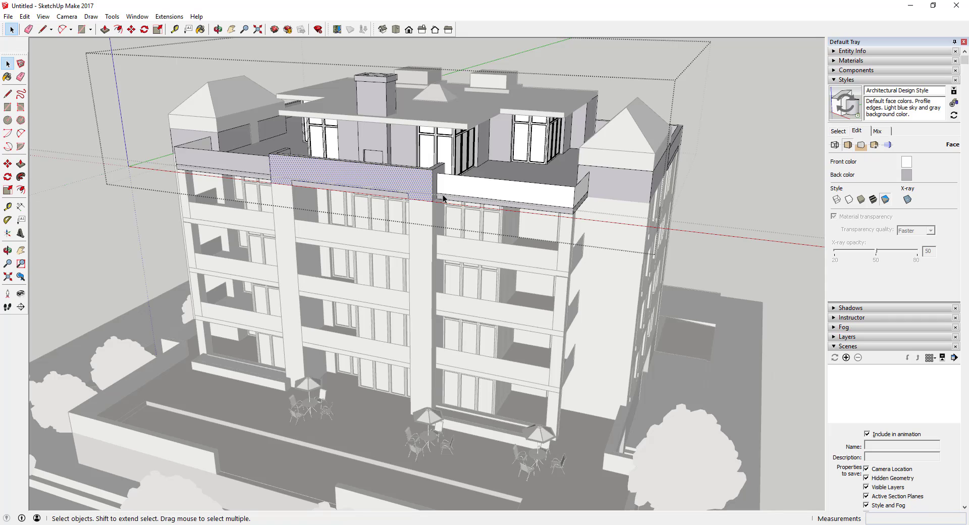
left_click(433, 184, "shift")
left_click(488, 202, "shift")
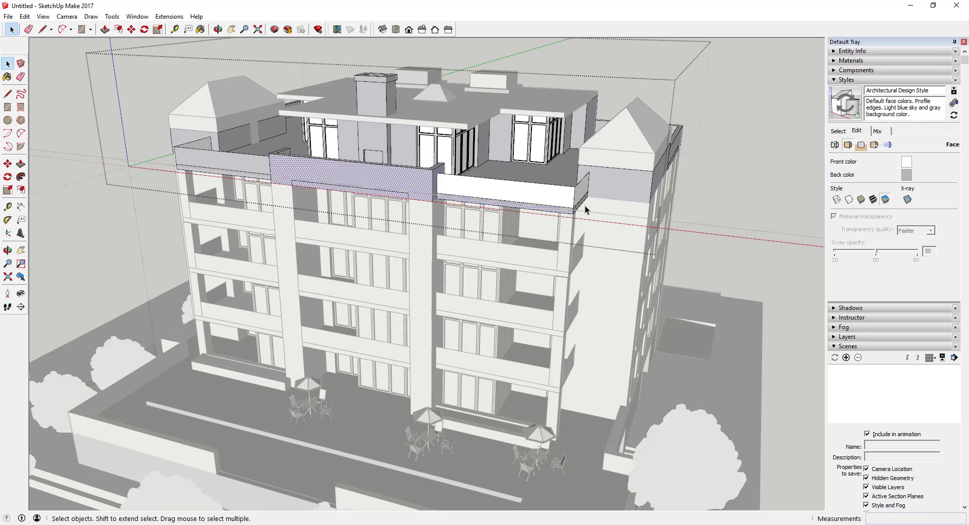
Step: Add the strip and left parapet faces, then apply Reverse Faces to them all
scroll(579, 204, "up", 4)
scroll(576, 207, "down", 4)
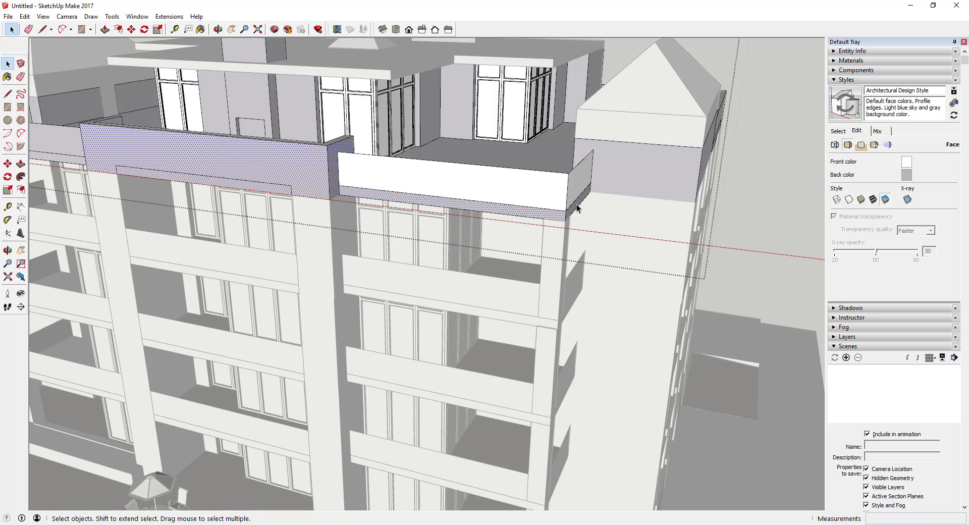
right_click(545, 211)
left_click(540, 209)
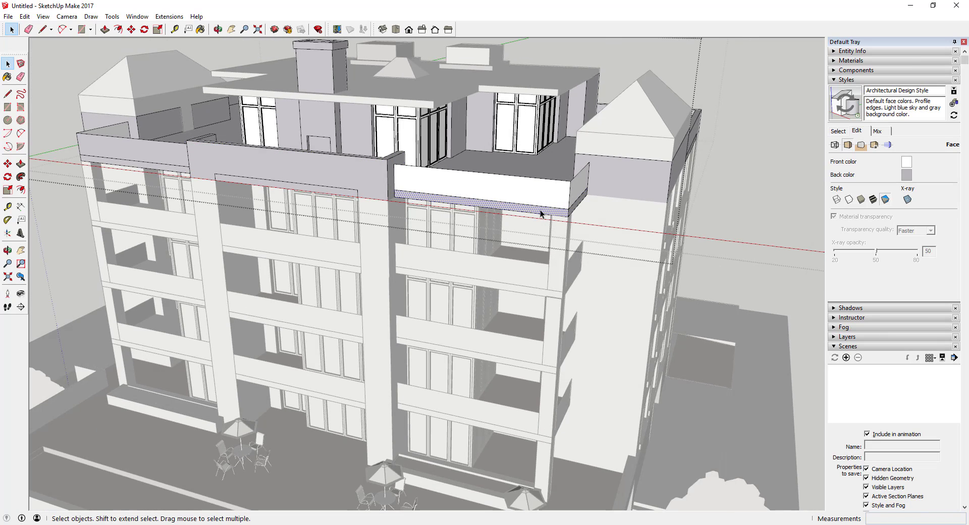
left_click(392, 170, "ctrl")
right_click(391, 175)
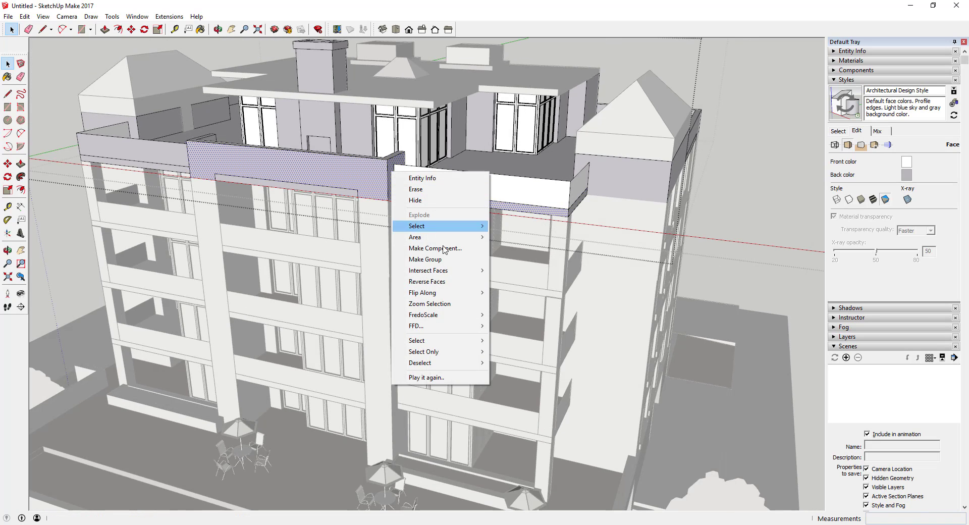
left_click(421, 281)
scroll(361, 172, "down", 2)
scroll(361, 172, "down", 1)
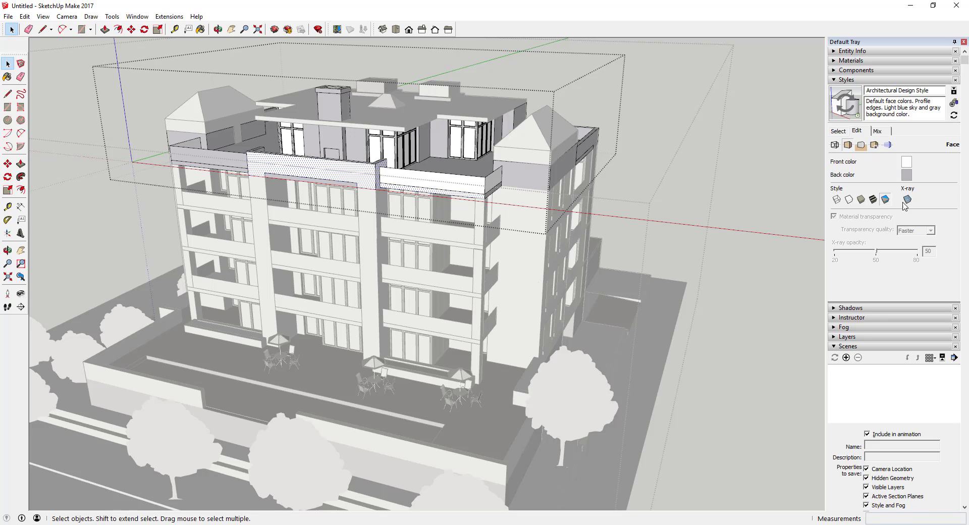
Step: Briefly view Shaded with Textures, return to Monochrome, and close the building group
left_click(873, 199)
left_click(872, 199)
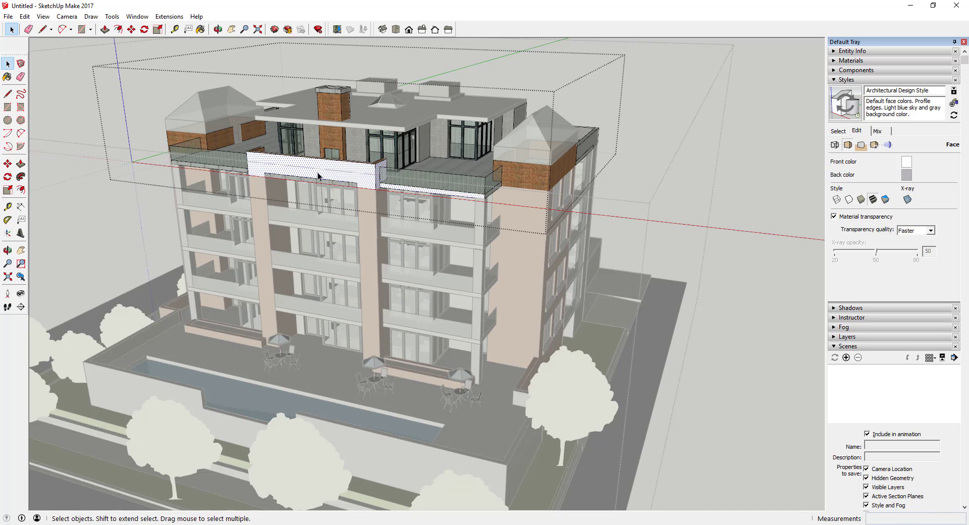
left_click(885, 200)
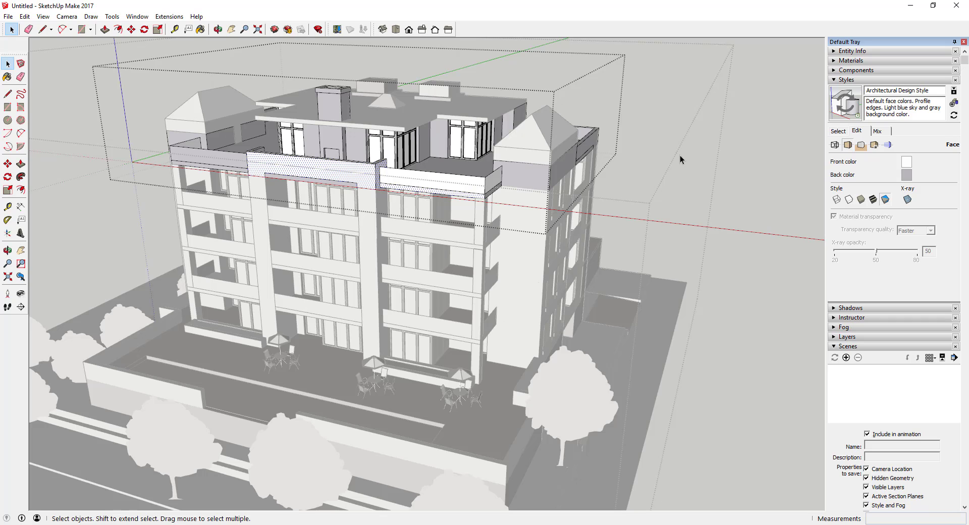
left_click(703, 196)
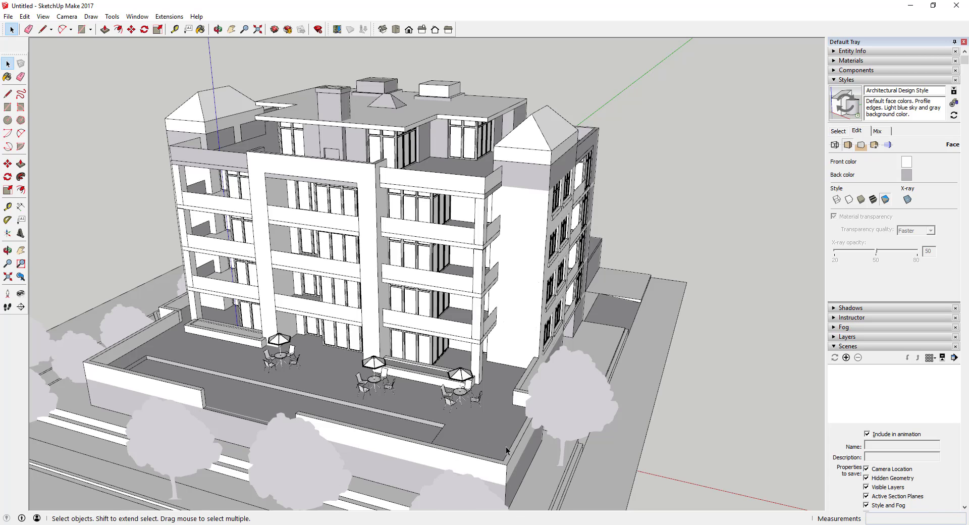
scroll(514, 380, "up", 3)
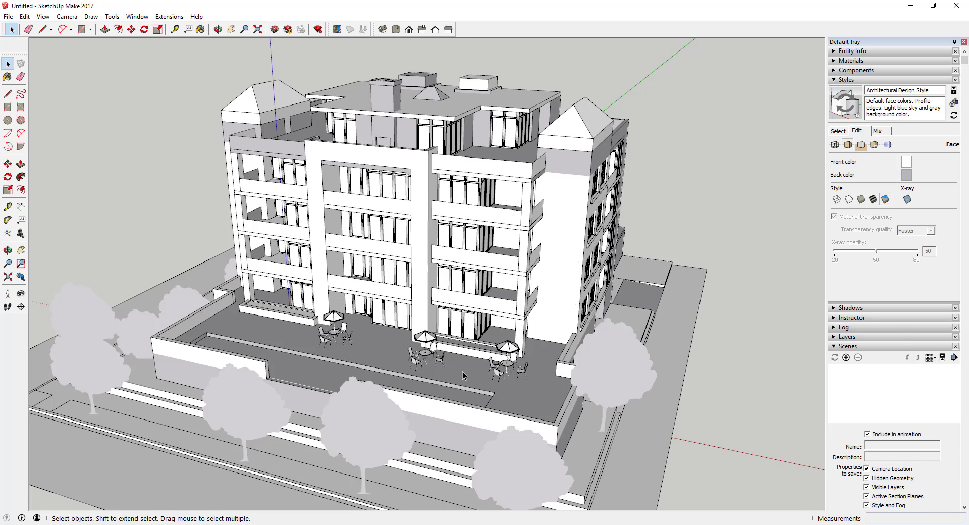
Step: Set the back-face colour to red in the style's Face settings
left_click(906, 175)
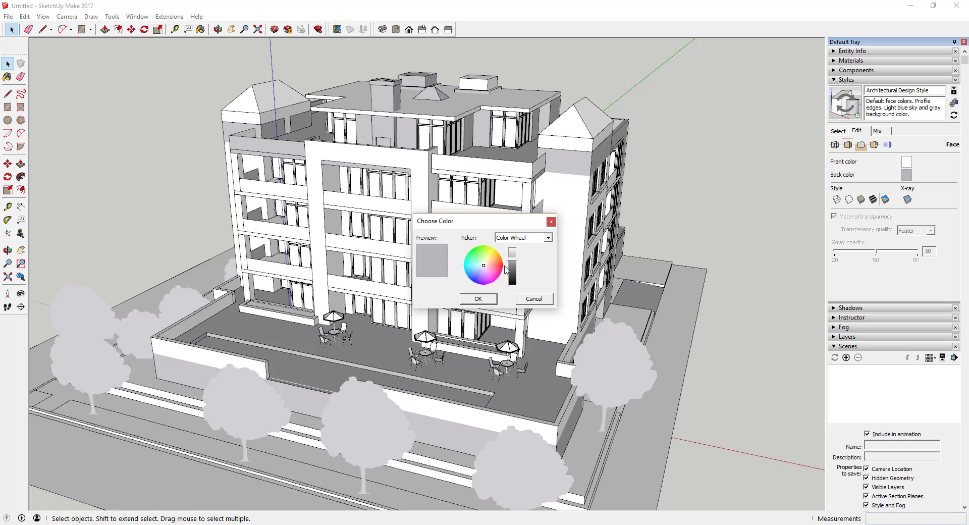
left_click(501, 265)
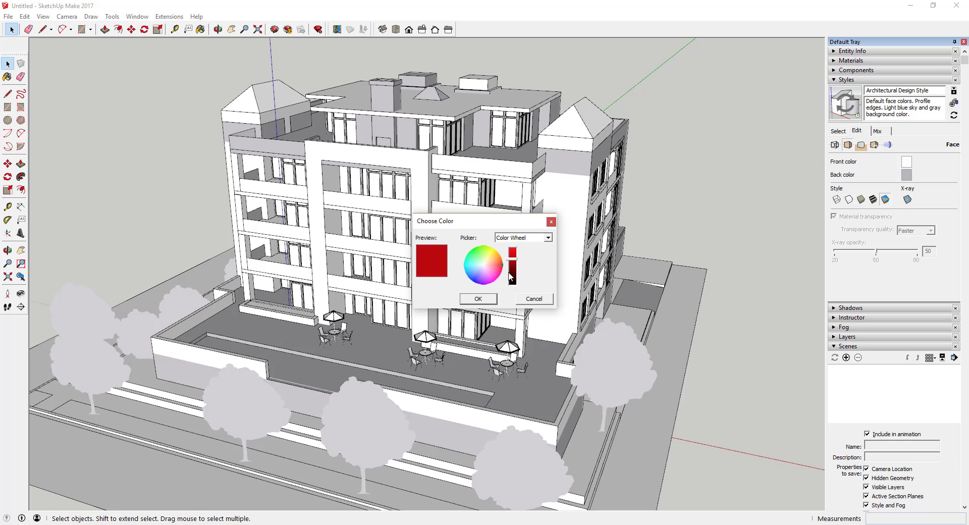
left_click(481, 299)
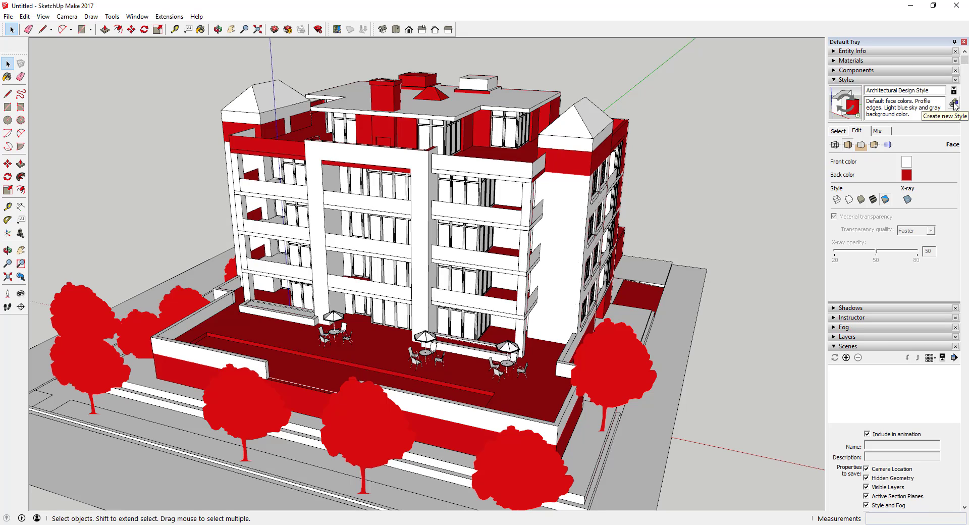
Step: Update the style with the red back colour and switch faces back to Shaded with Textures
left_click(850, 107)
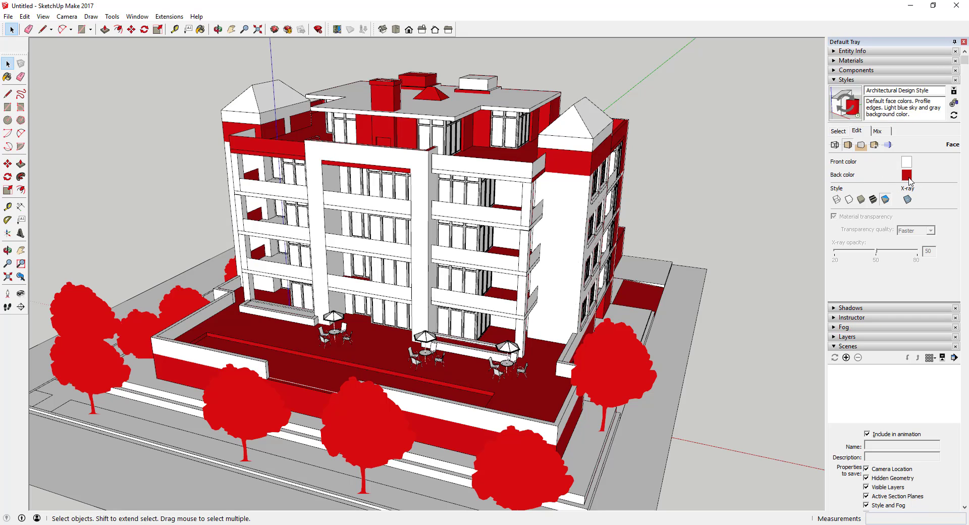
middle_click_drag(627, 147, 583, 197)
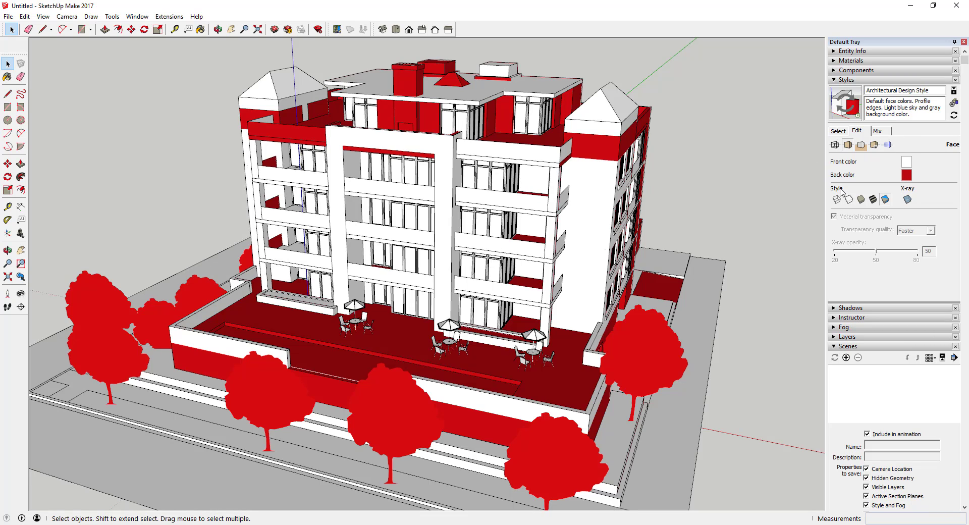
left_click(872, 202)
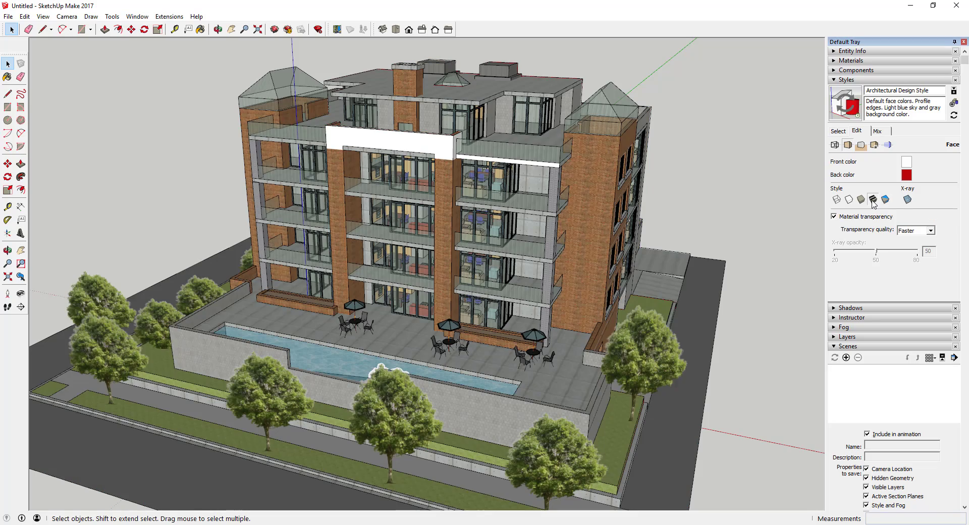
middle_click_drag(636, 247, 538, 124)
scroll(438, 118, "up", 2)
scroll(613, 151, "up", 1)
scroll(584, 156, "down", 3)
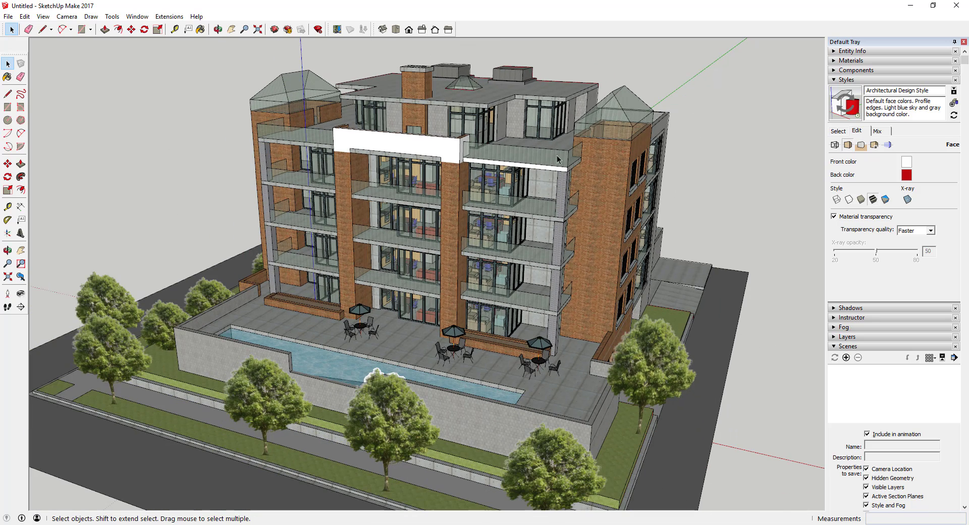